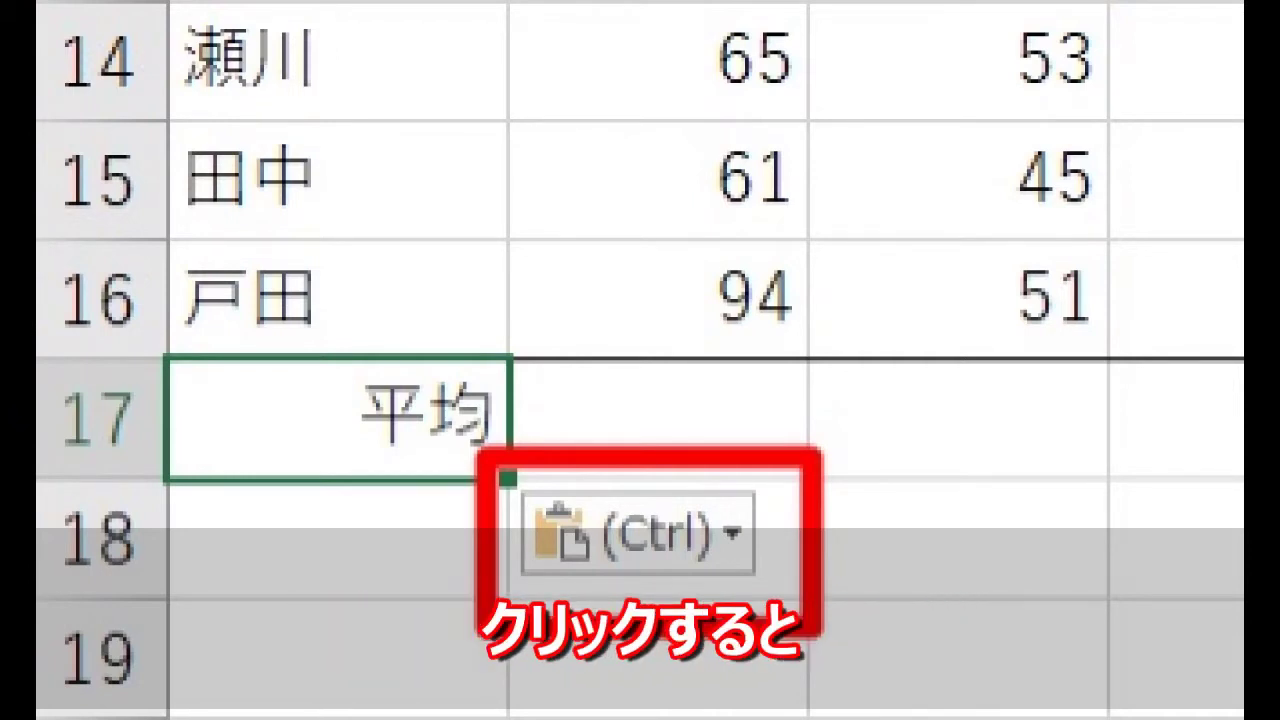
Step: Open the Paste Options dropdown to review the available paste choices
click(637, 533)
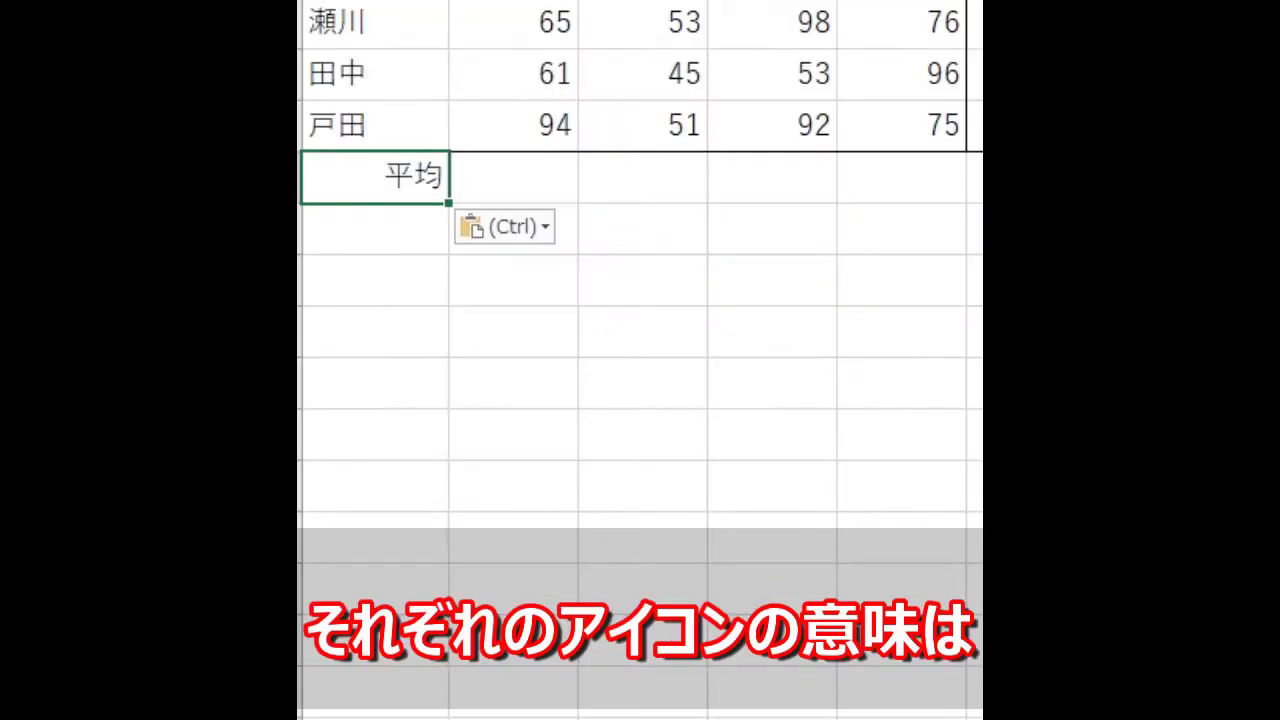
click(544, 236)
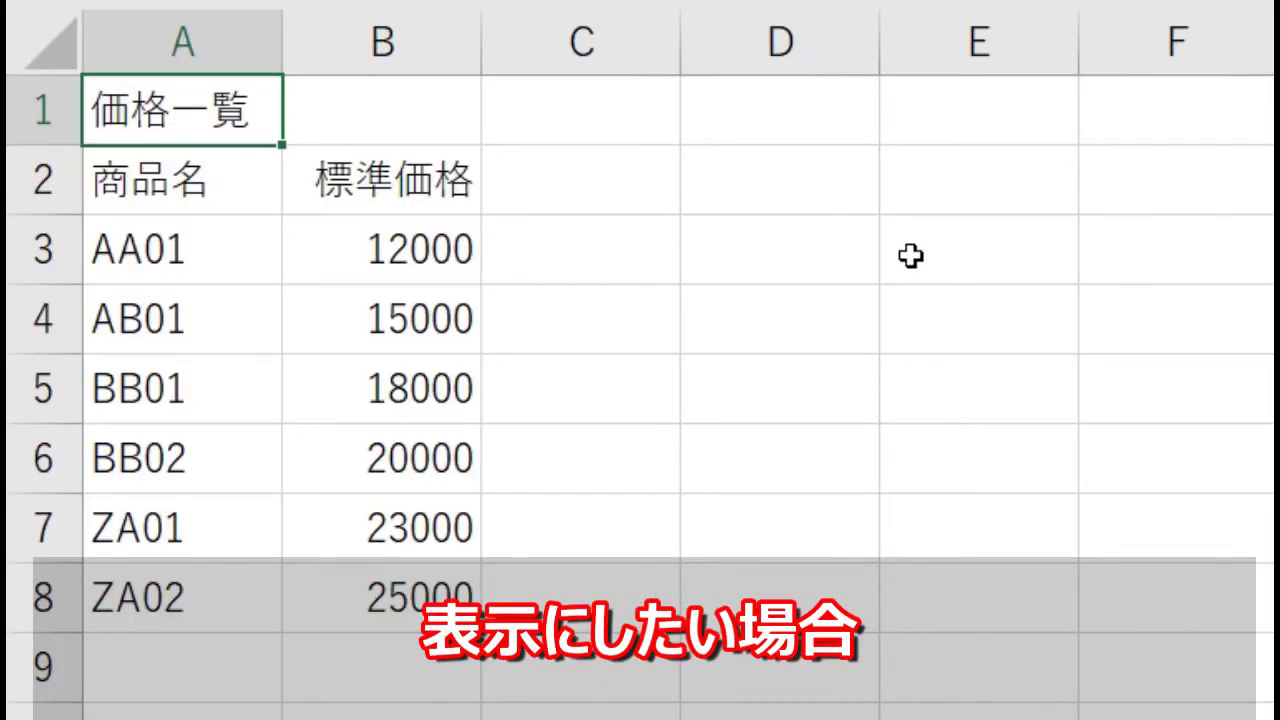
Step: Enter the multiplier 1.1 in cell D2 and copy it
click(767, 174)
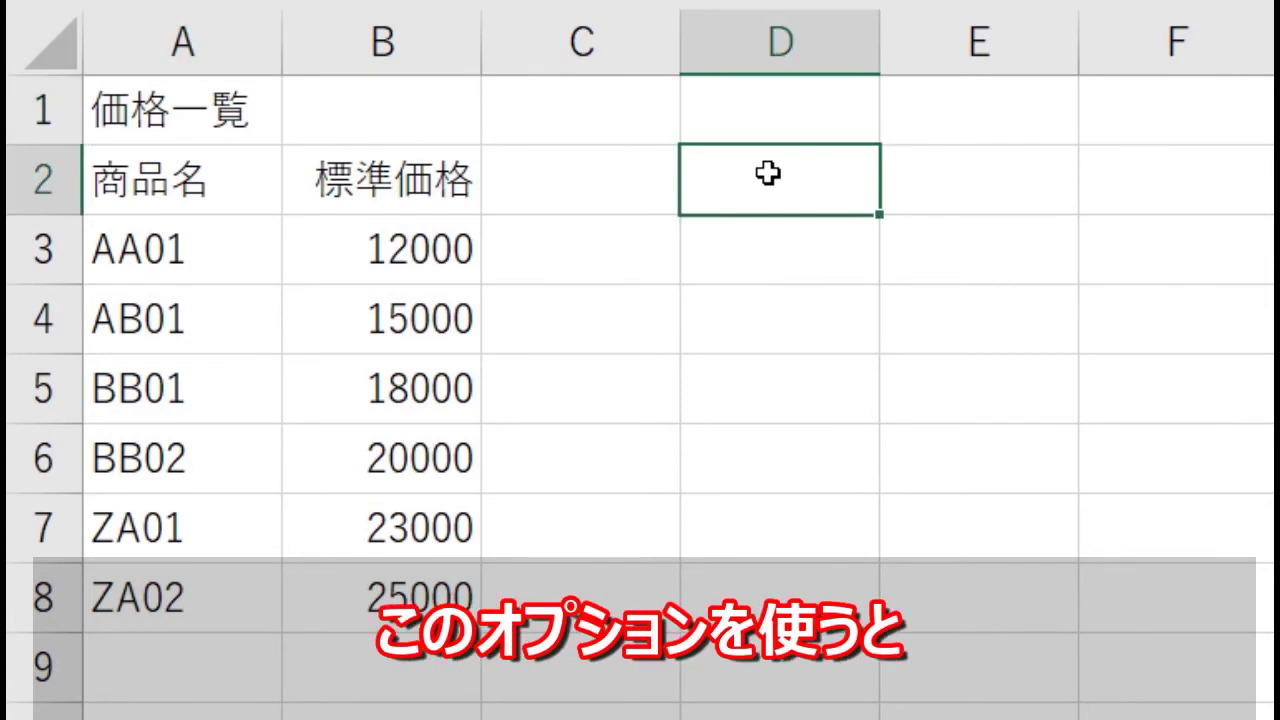
text(1.1)
key(Return)
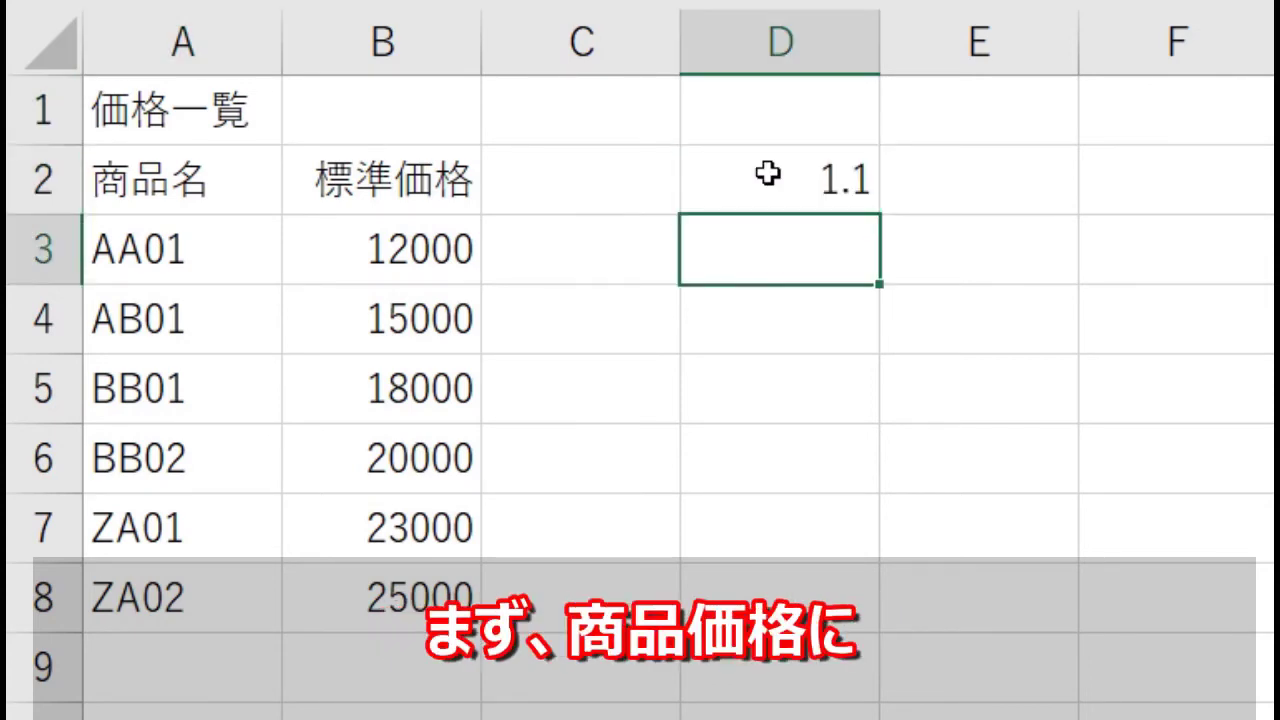
click(823, 171)
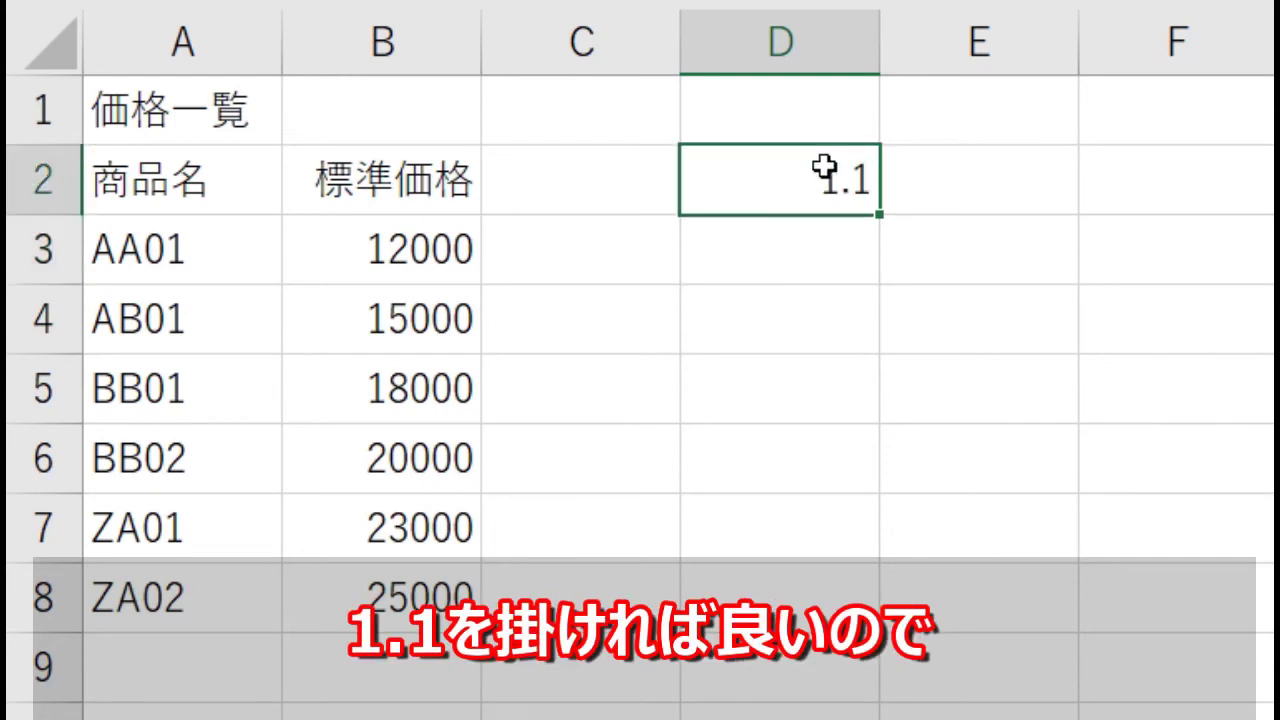
right_click(803, 176)
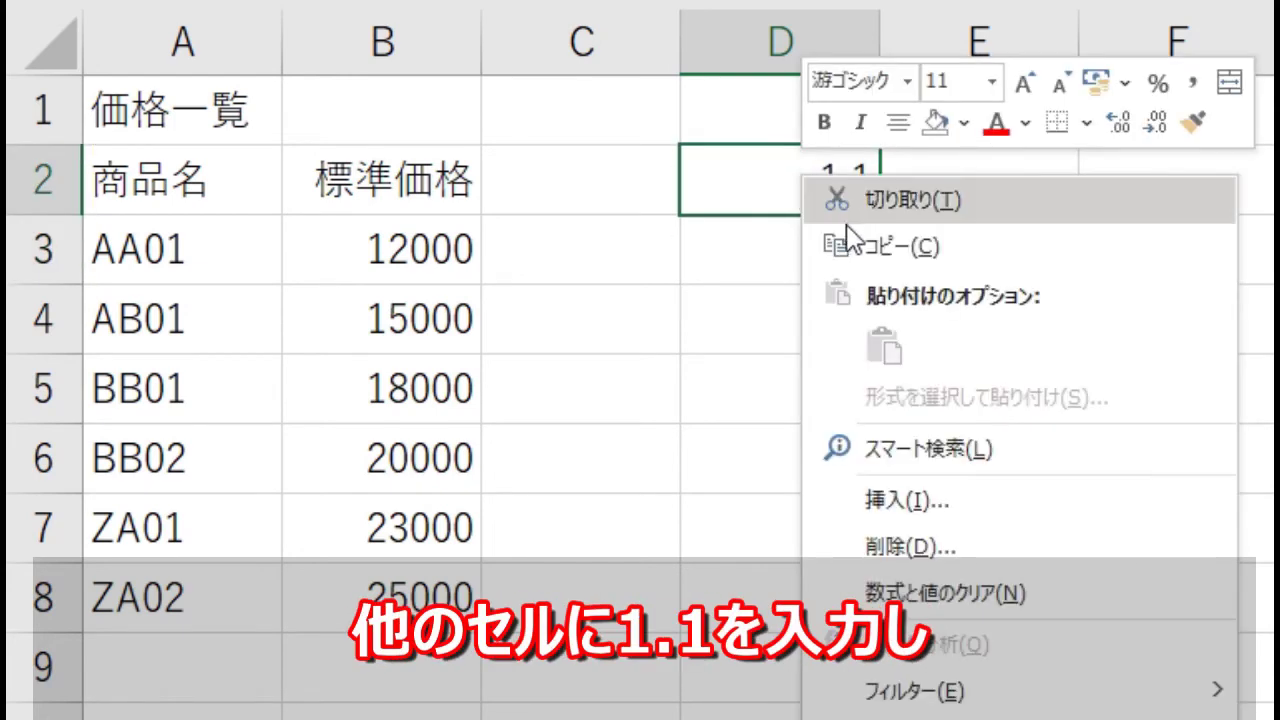
click(868, 250)
Step: Multiply the prices in B3:B8 by the copied 1.1 using Paste Special's Multiply operation
drag(451, 249, 430, 605)
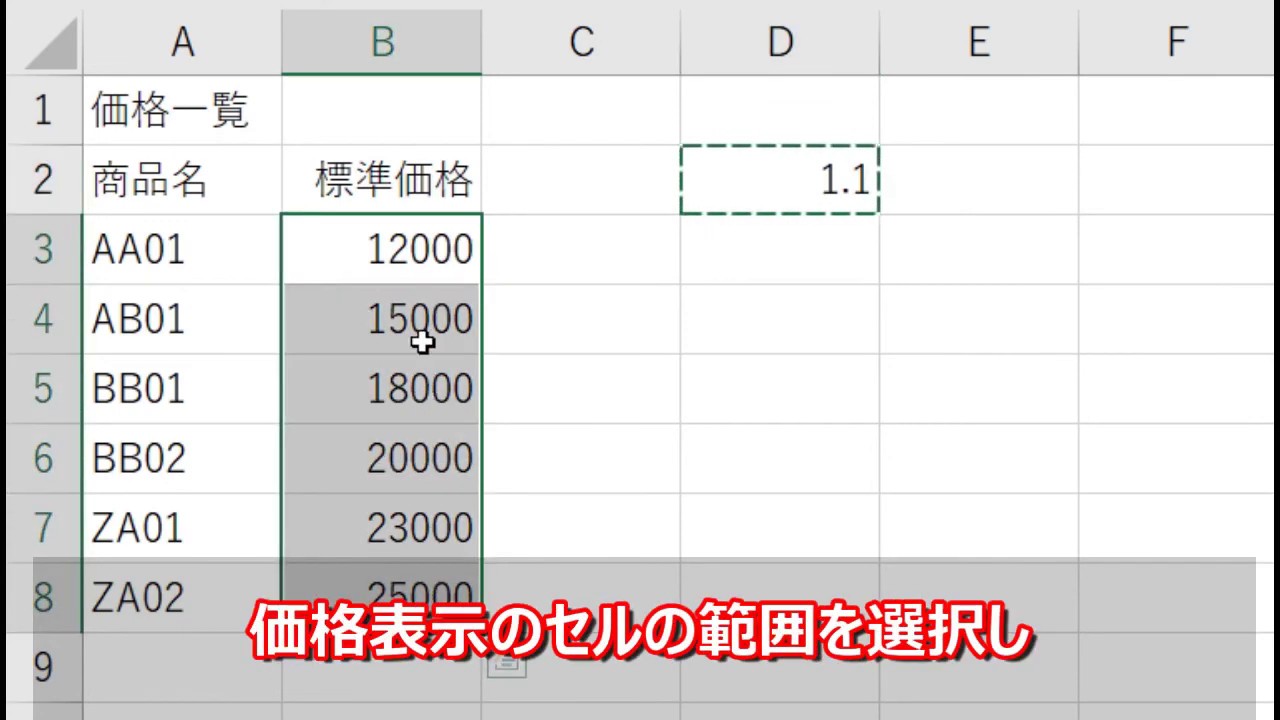
right_click(416, 311)
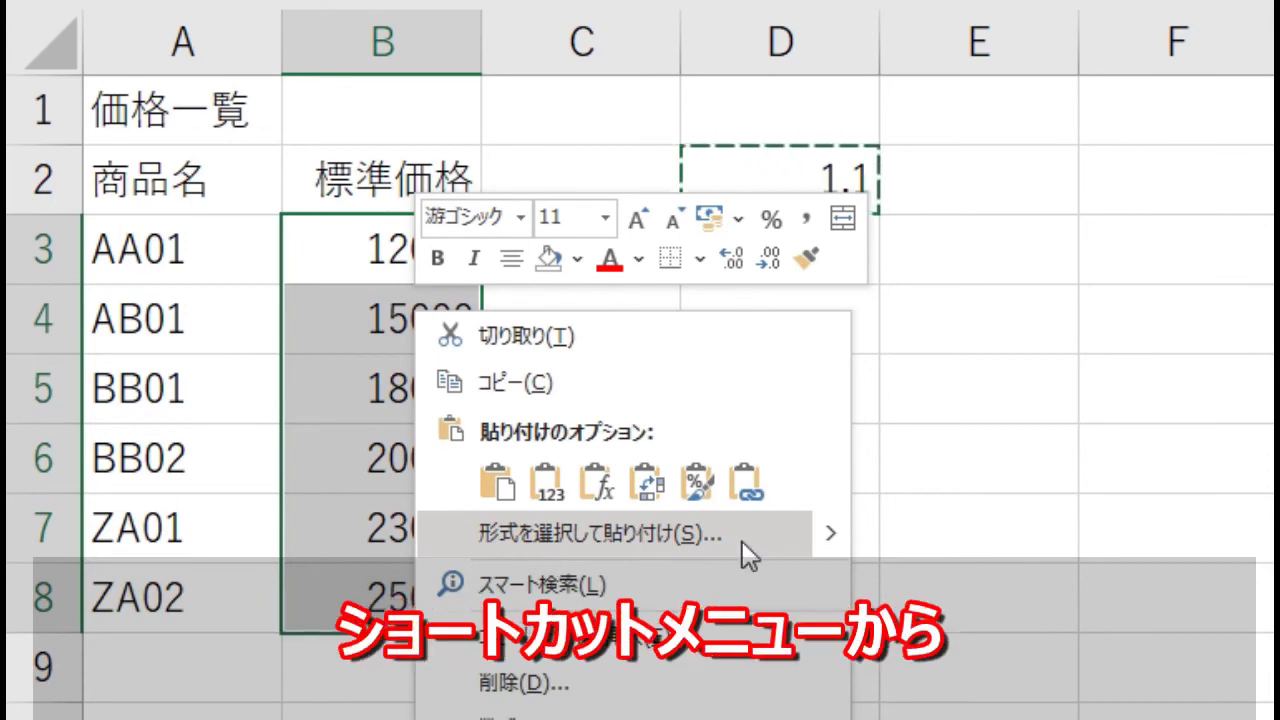
click(809, 534)
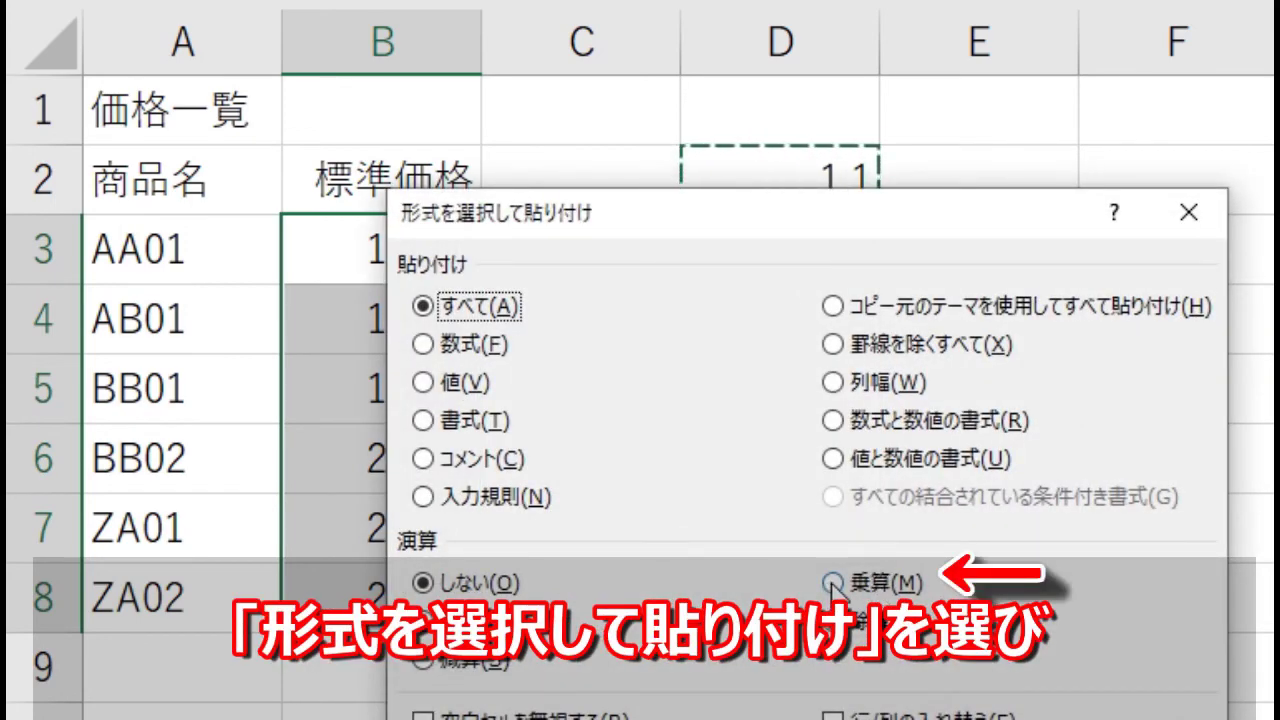
click(832, 582)
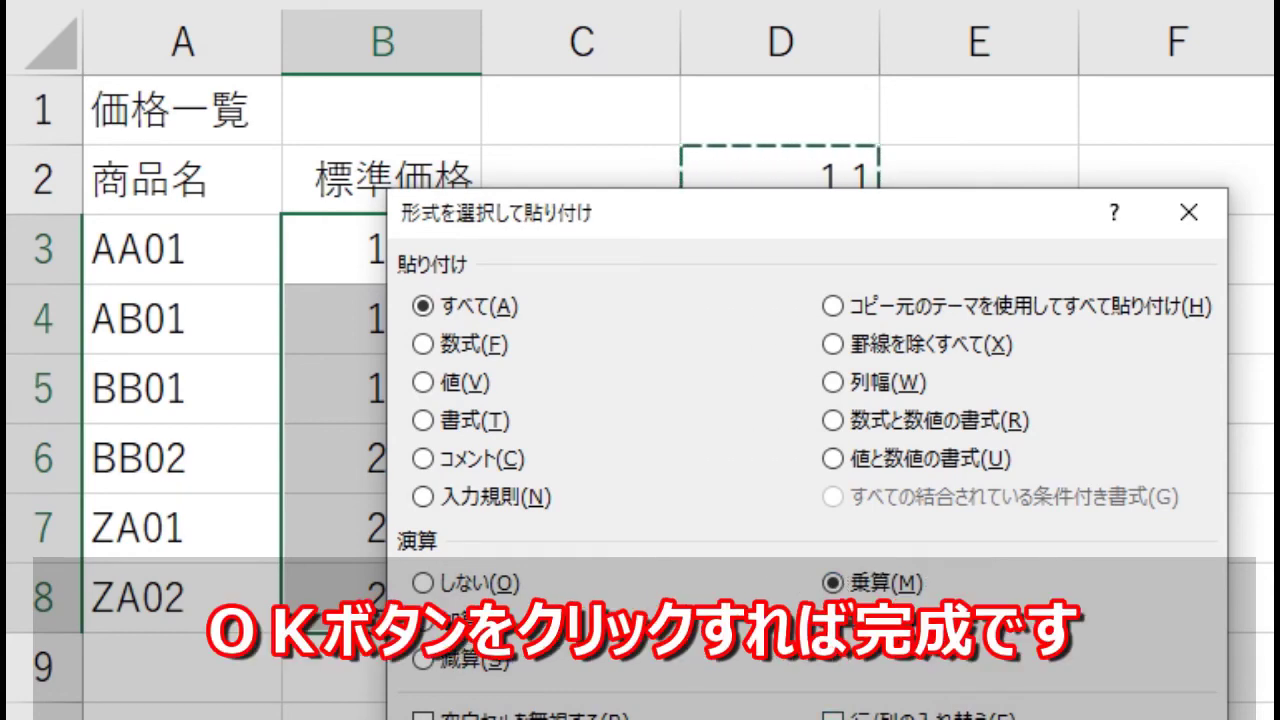
key(Return)
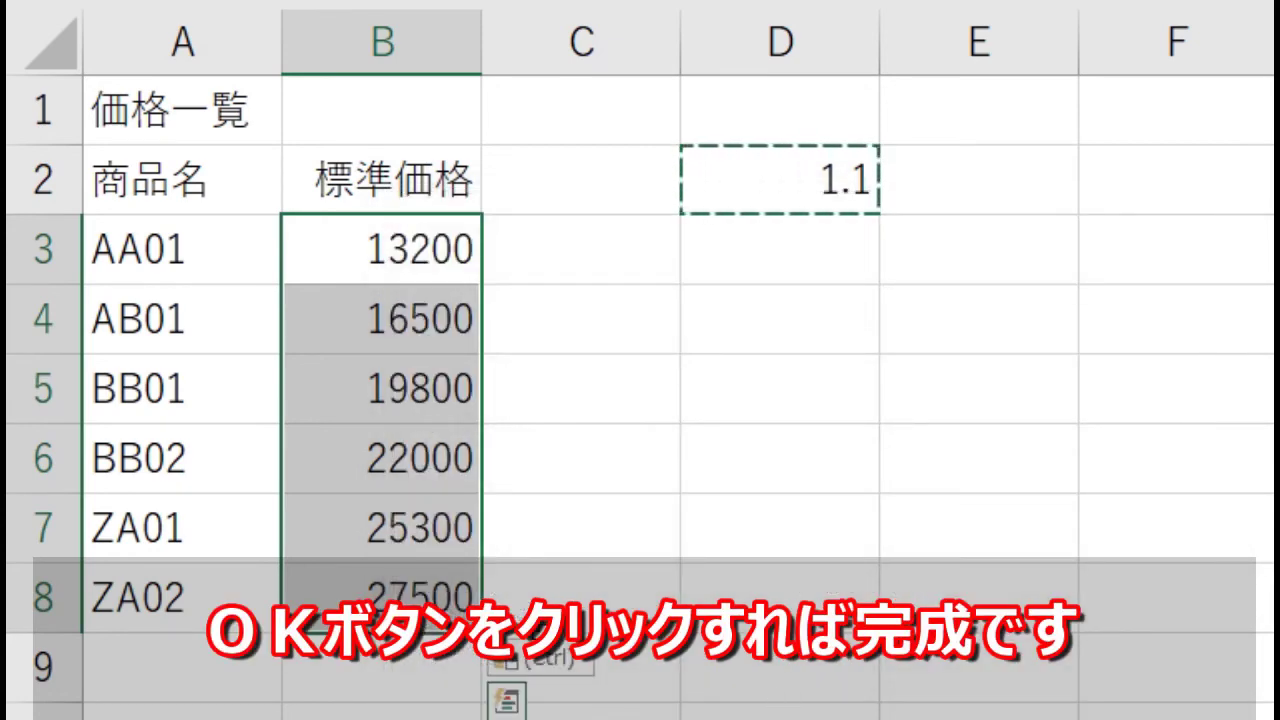